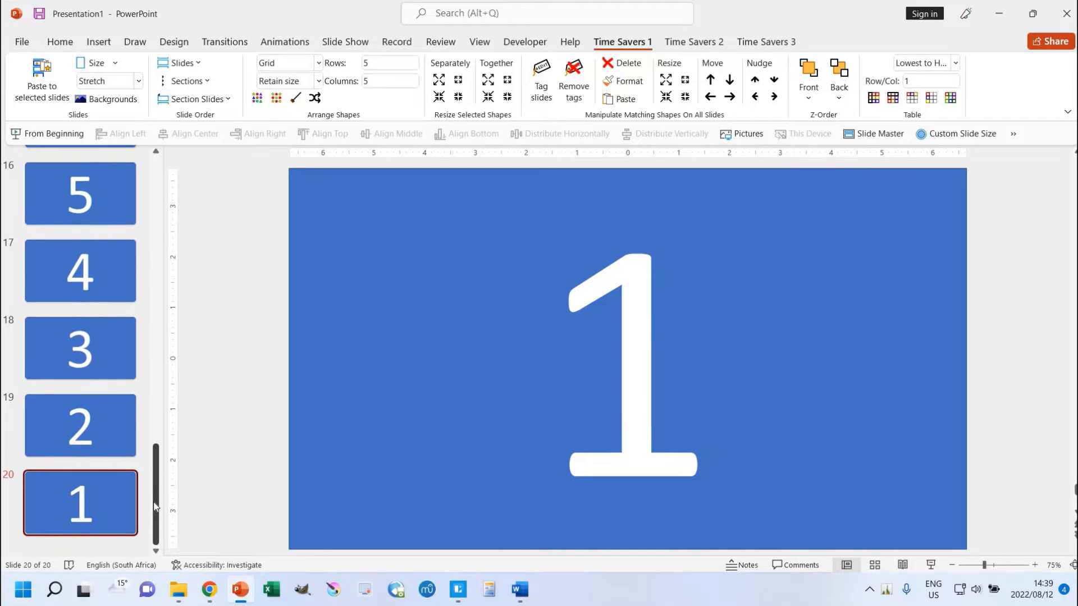
Shuffle the order of all slides in the presentation and look through the rearranged slides
key(Home)
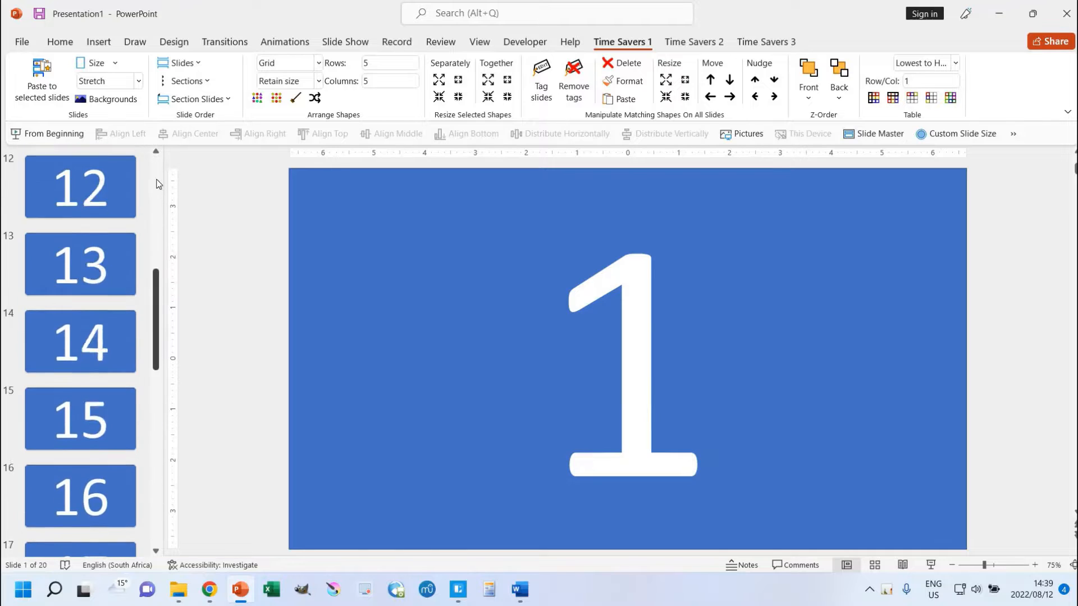
click(198, 63)
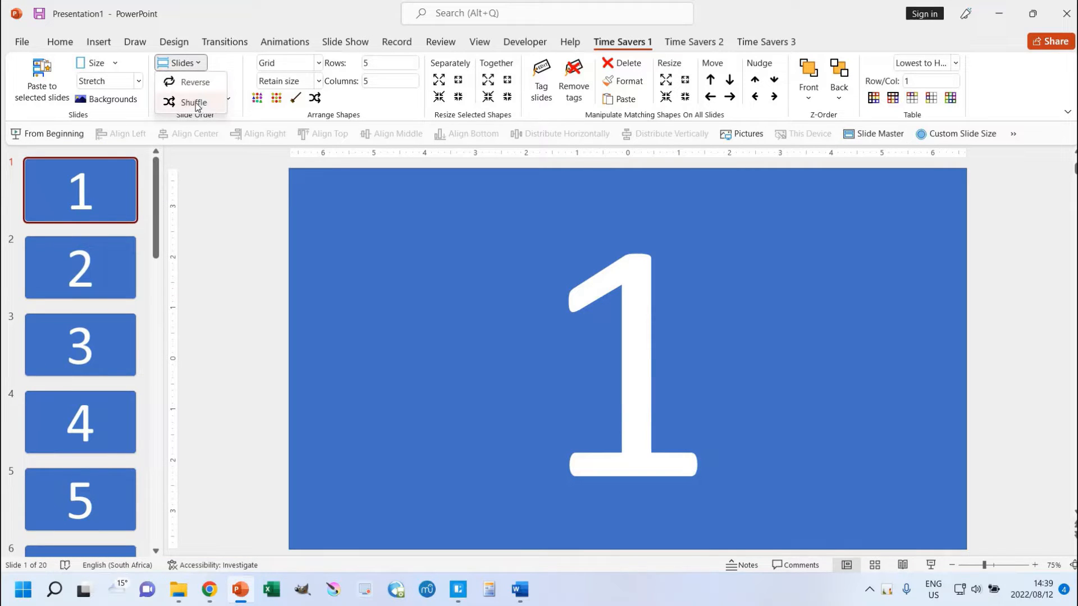
click(198, 104)
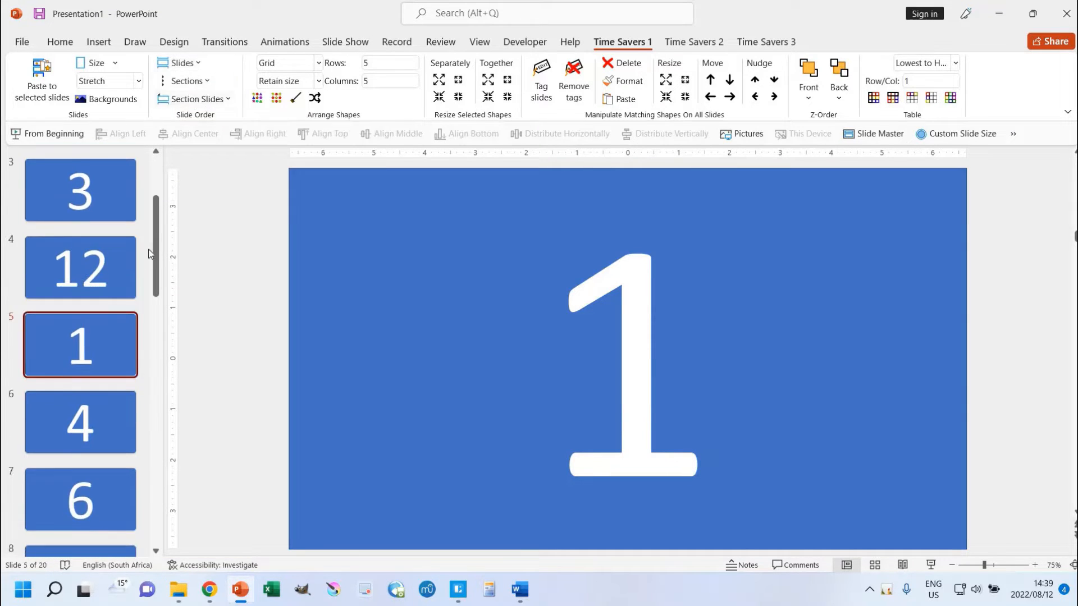
drag(157, 243, 127, 490)
drag(156, 525, 173, 193)
Undo the shuffling of the slides
click(197, 63)
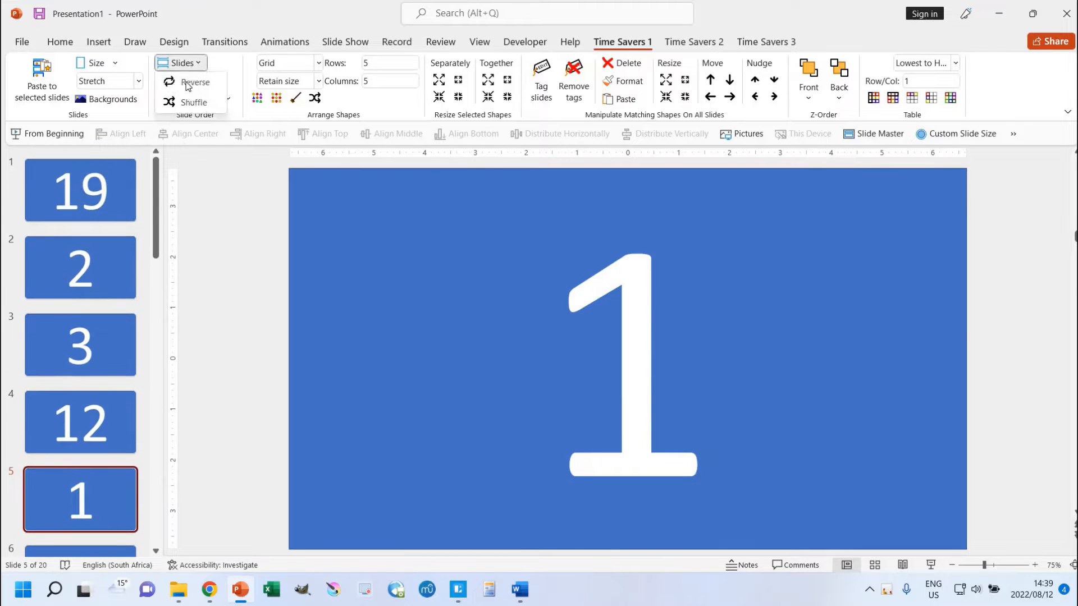
click(235, 213)
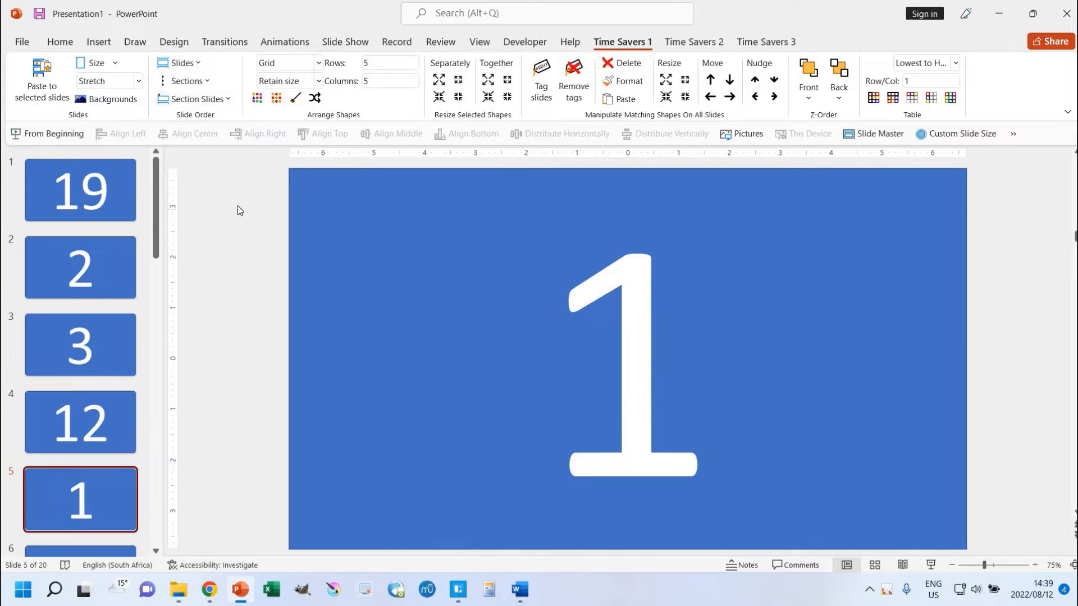
click(238, 207)
key(ctrl+z)
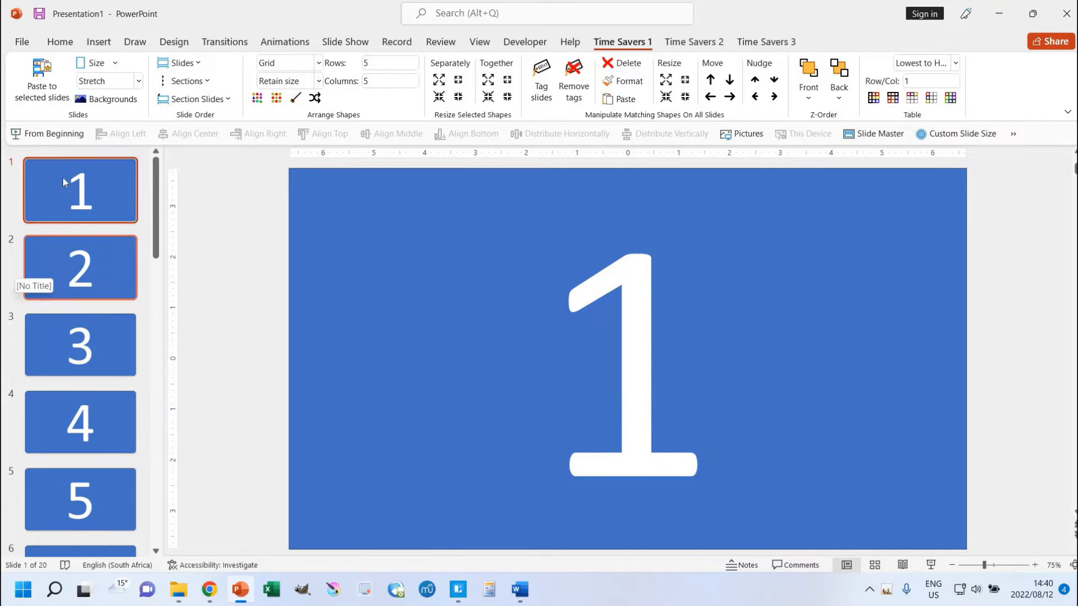
Add a section starting at slide 2 and name it 2
right_click(56, 233)
key(Escape)
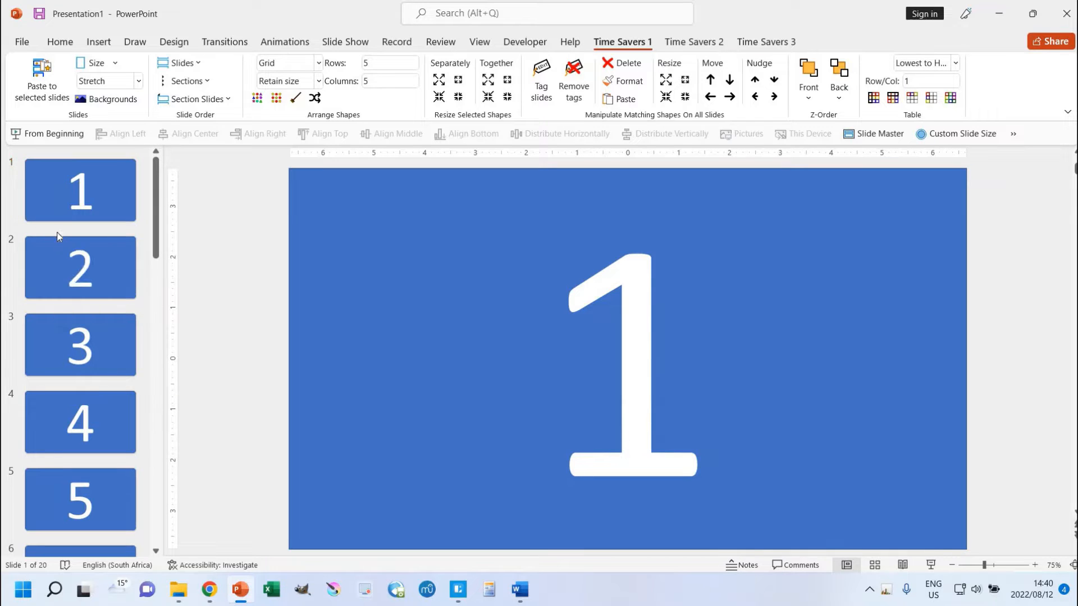
right_click(56, 235)
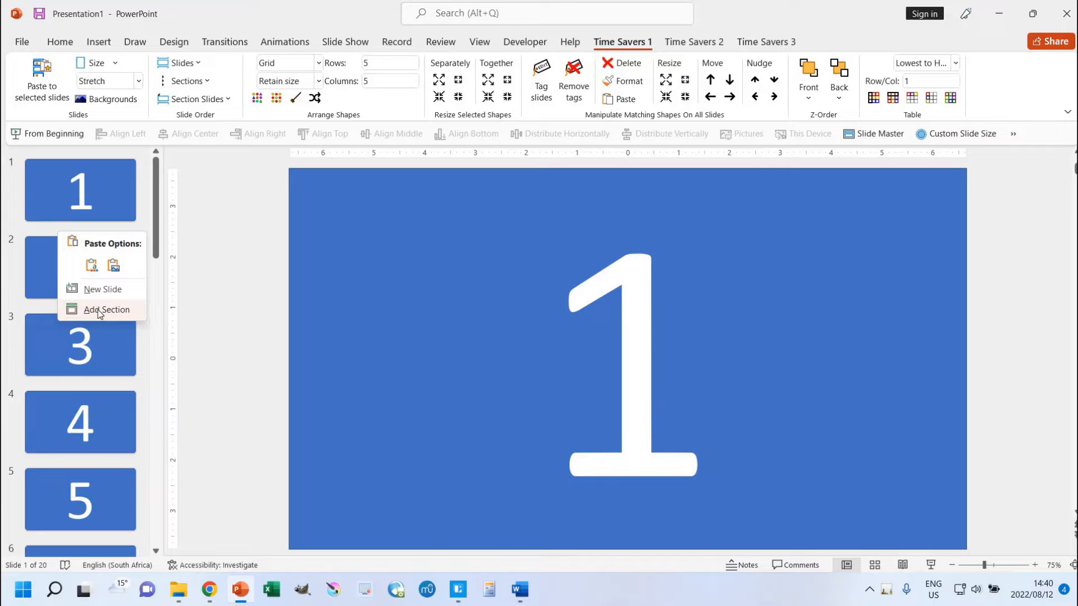
click(98, 312)
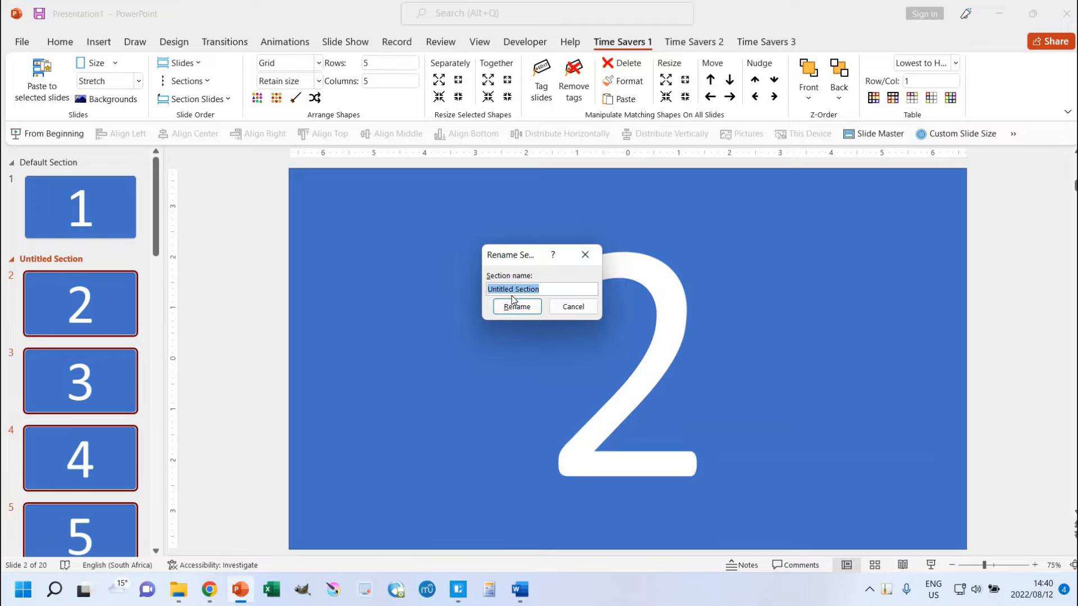
text(2)
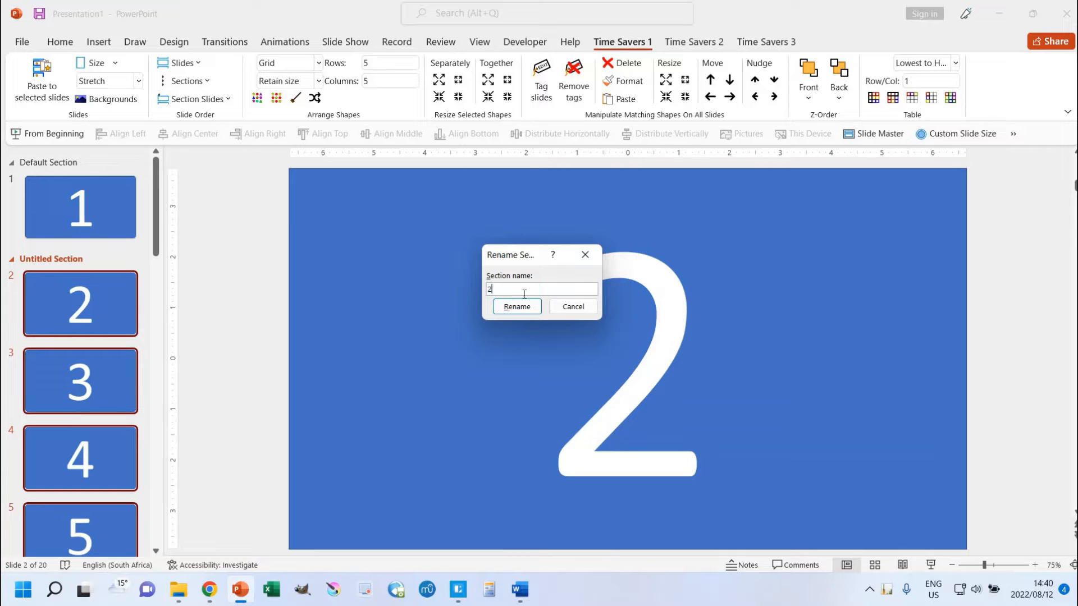
click(516, 306)
Rename the default section containing slide 1 as 1
click(68, 210)
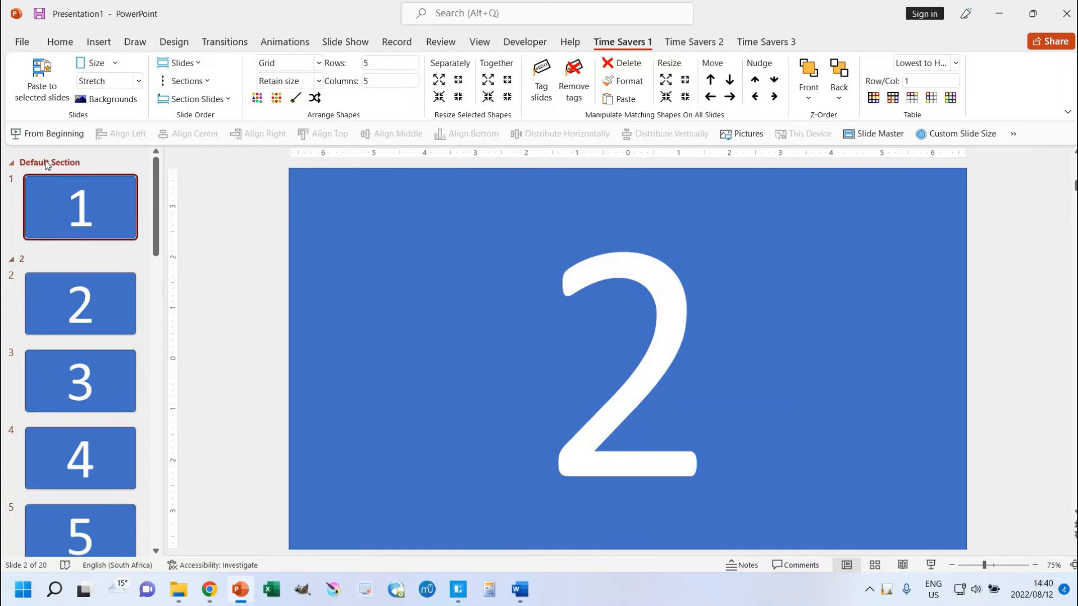
right_click(50, 162)
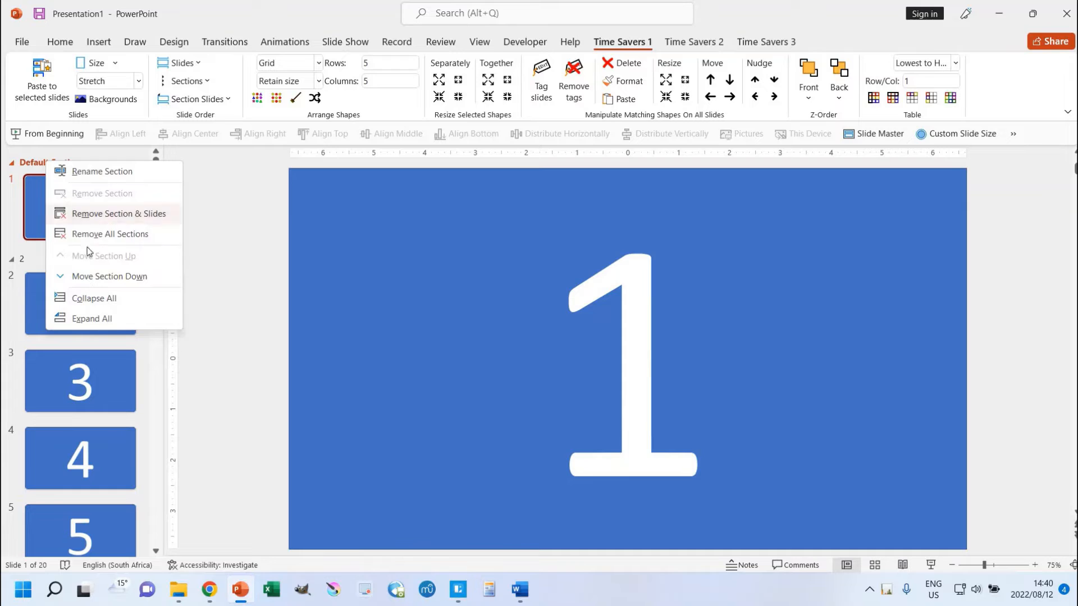
click(87, 171)
text(1)
key(Return)
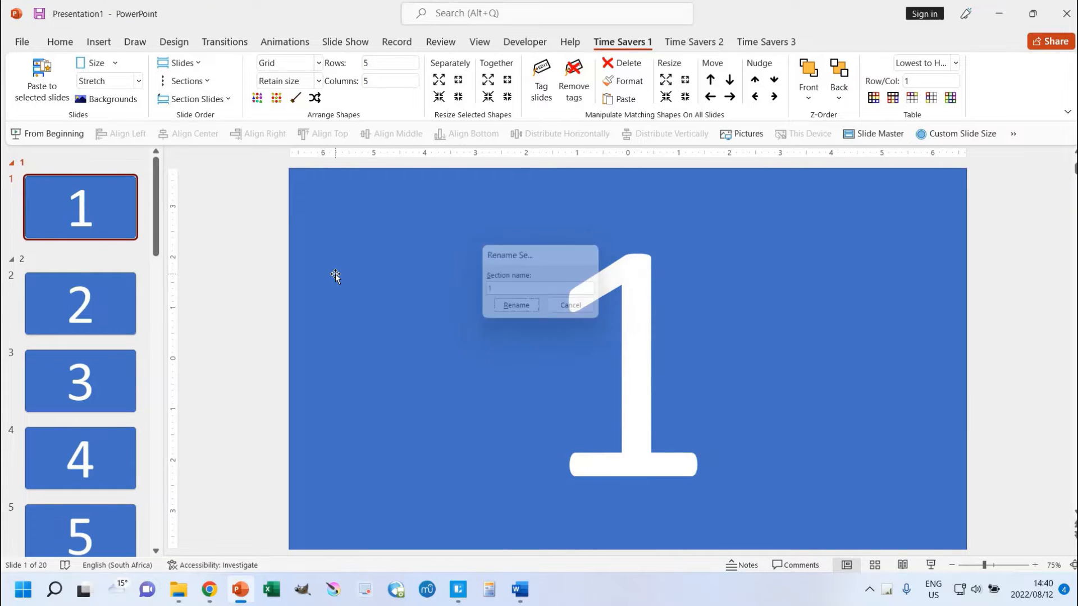
Add a section starting at slide 6 and name it 3
scroll(73, 418, down, 3)
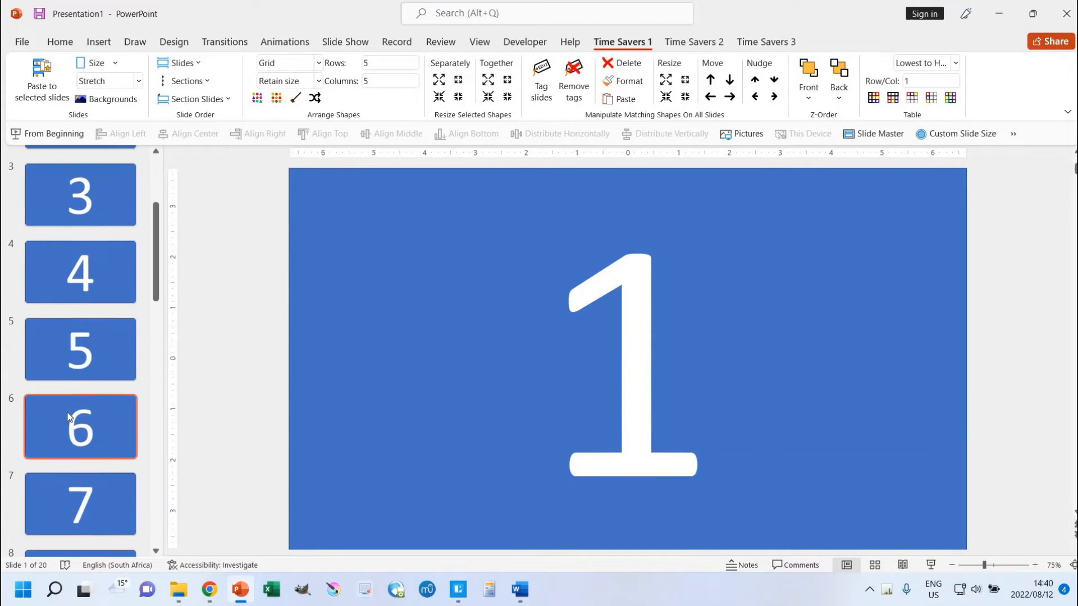
click(77, 411)
right_click(78, 405)
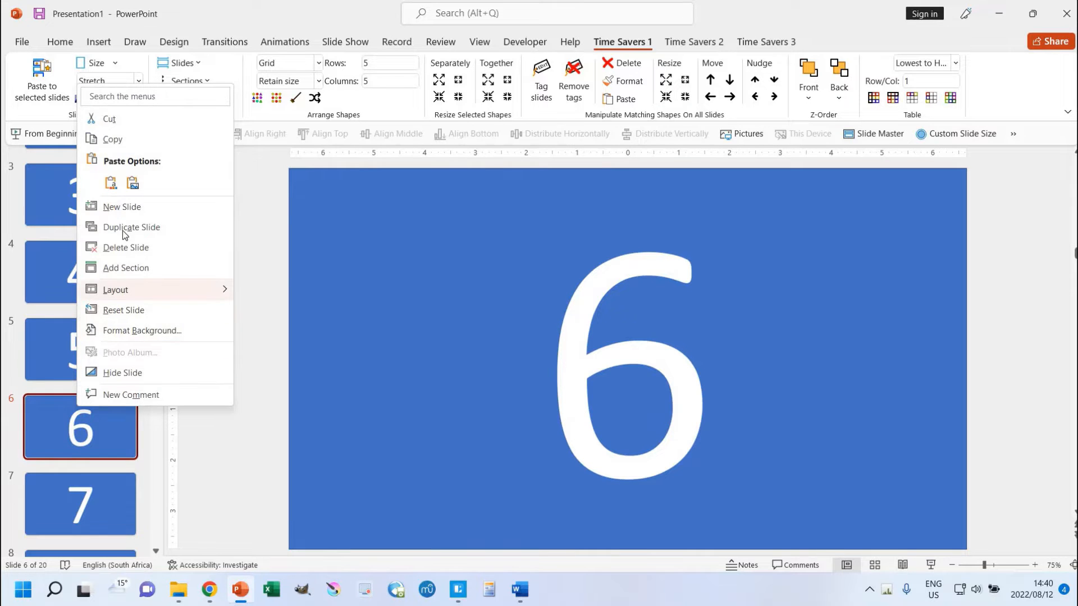
click(126, 267)
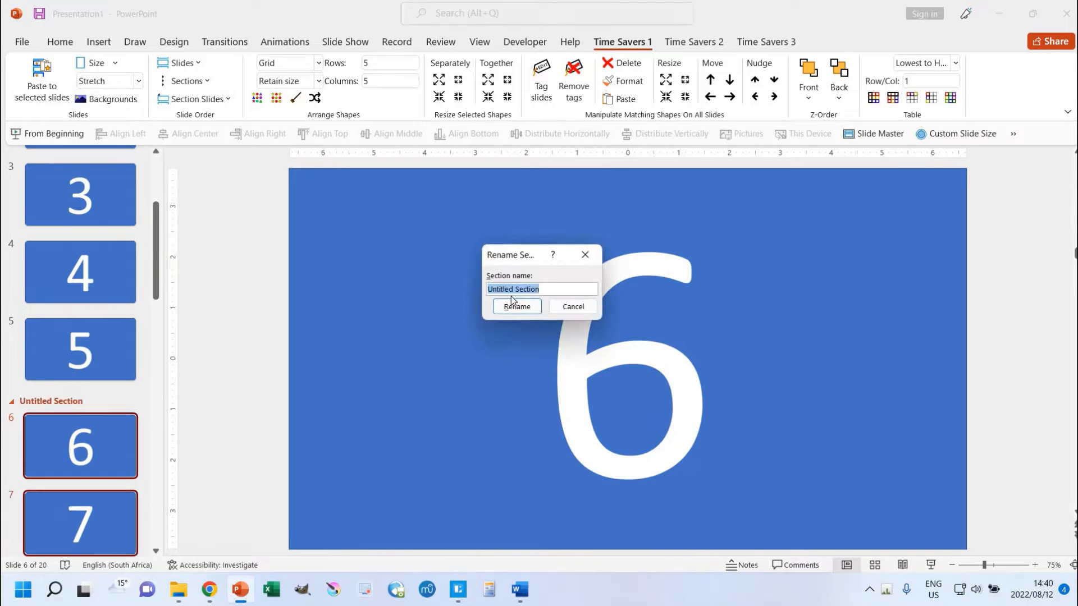
text(3)
key(Return)
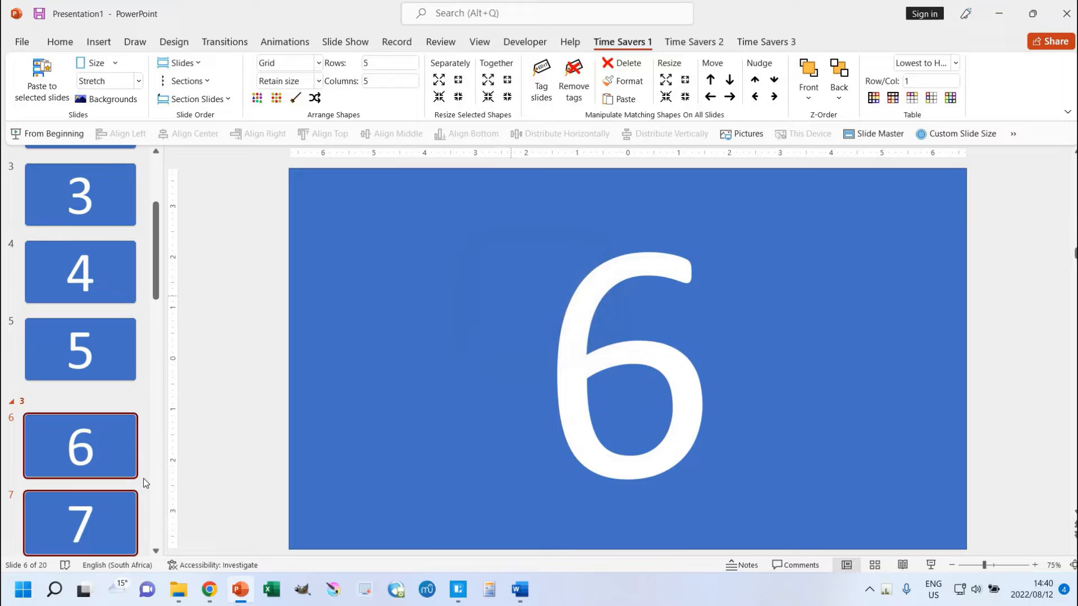
Add a section starting at slide 10 and name it 4
scroll(83, 394, down, 5)
click(81, 382)
right_click(86, 380)
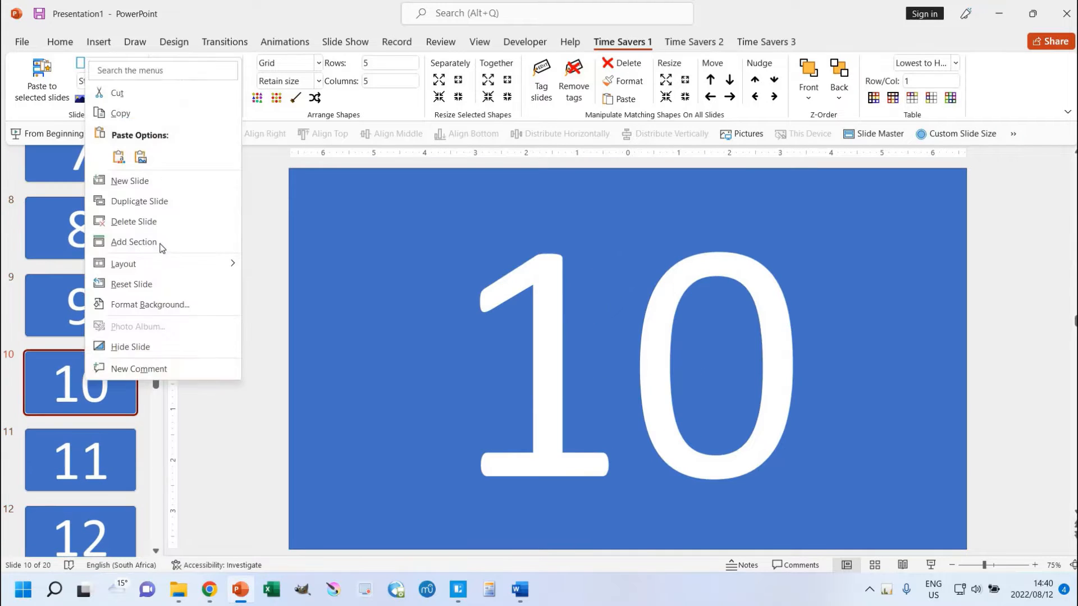
click(161, 248)
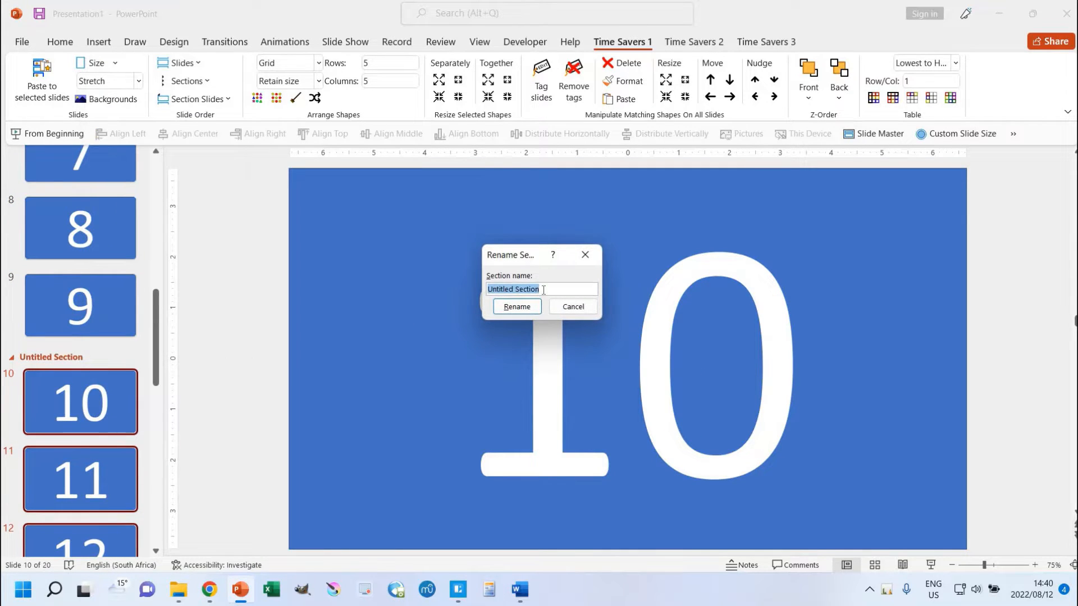
text(4)
key(Return)
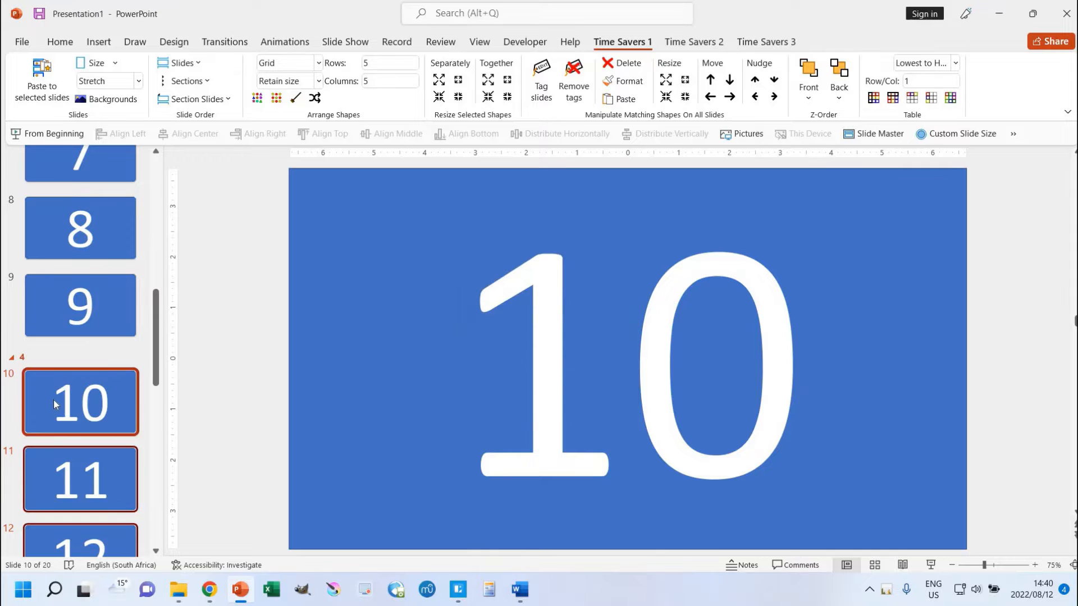
Add a section starting at slide 15 and name it 5
scroll(53, 401, down, 2)
scroll(54, 400, down, 4)
right_click(73, 354)
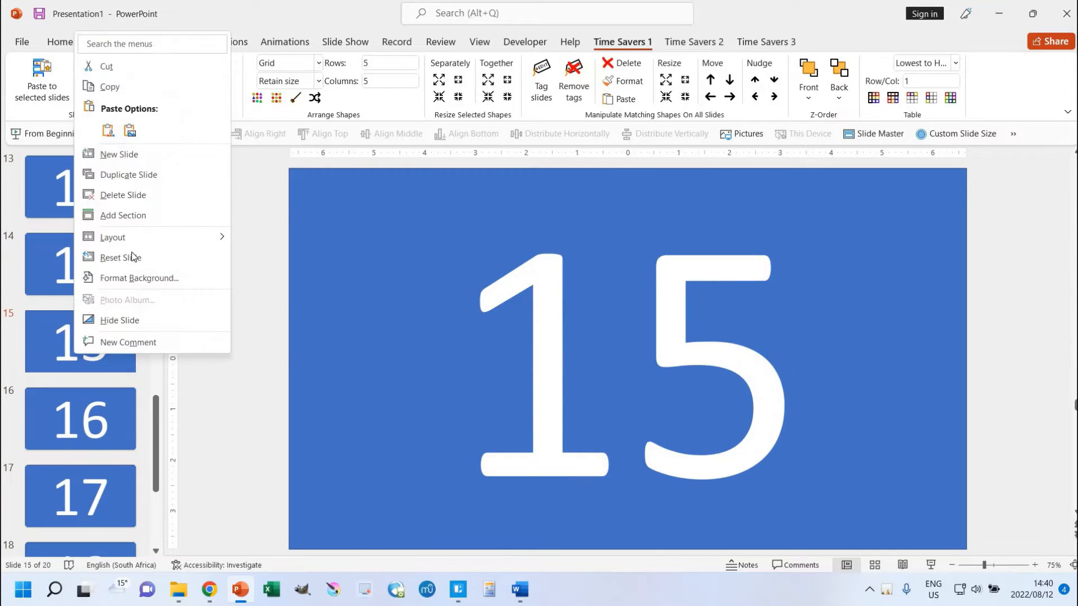
click(143, 215)
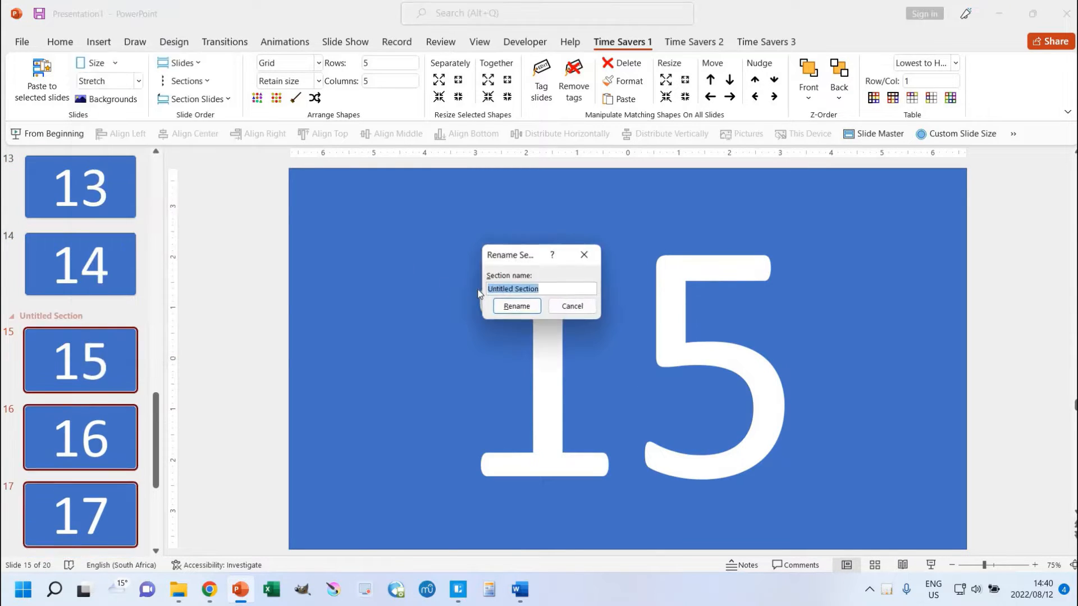
text(5)
key(Return)
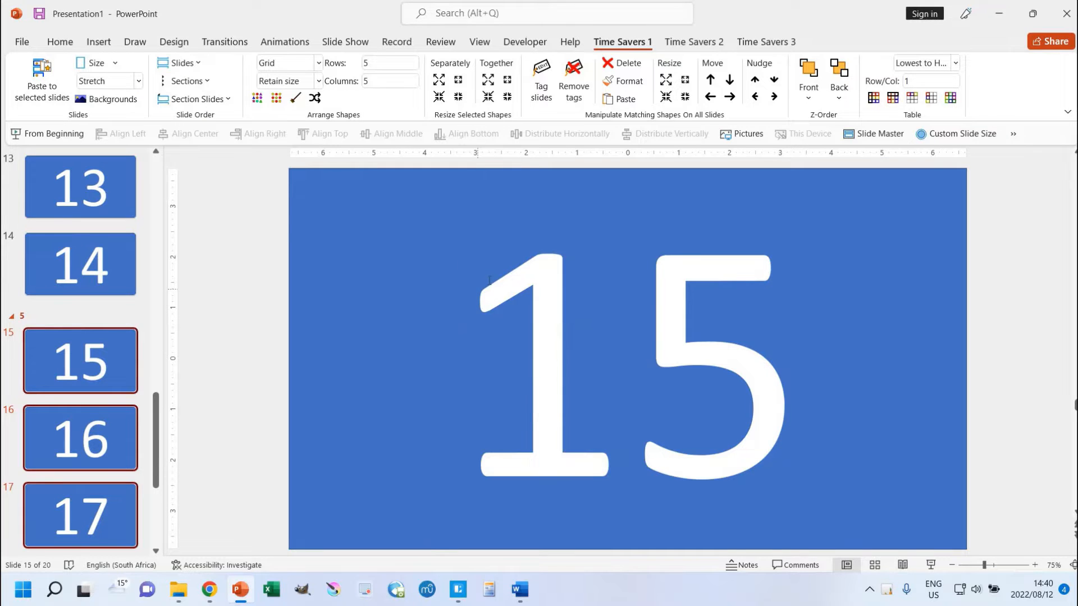
Show the presentation in Slide Sorter view and examine which slides belong to each of sections 1 to 5
click(479, 43)
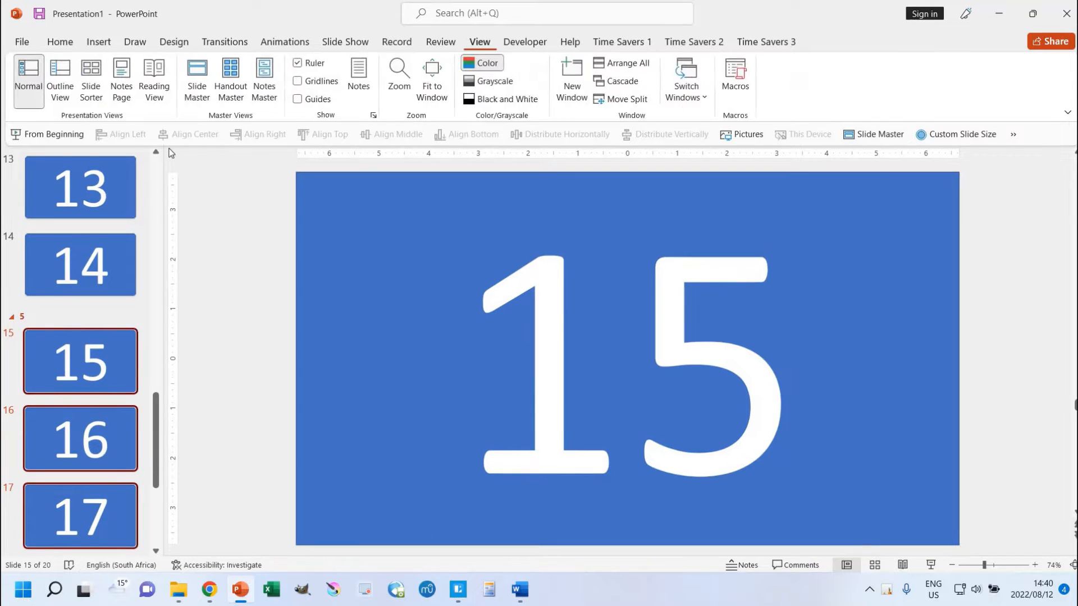
click(92, 90)
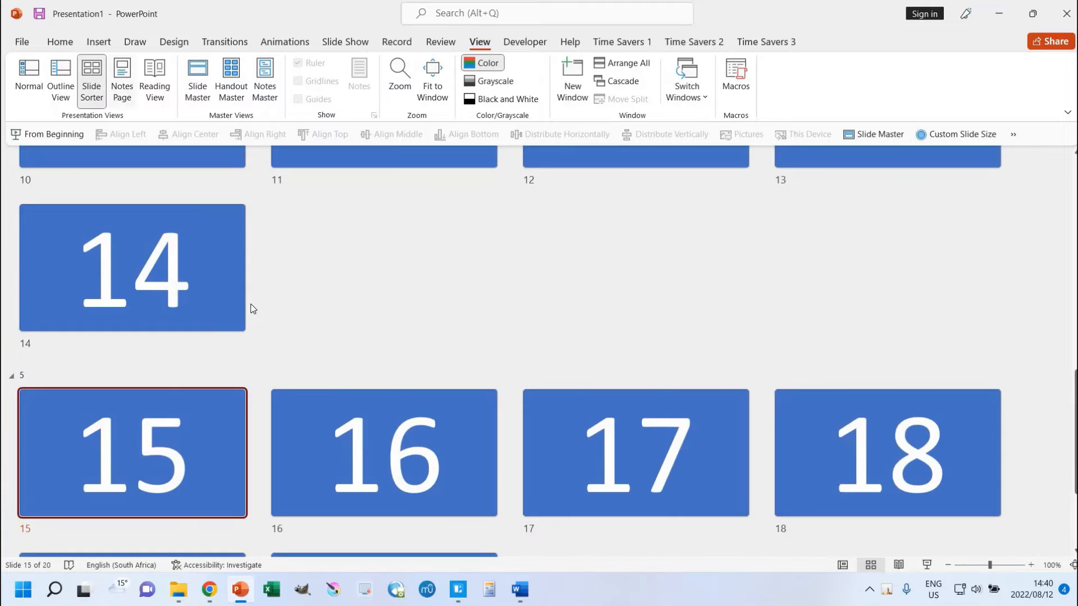
scroll(250, 306, up, 10)
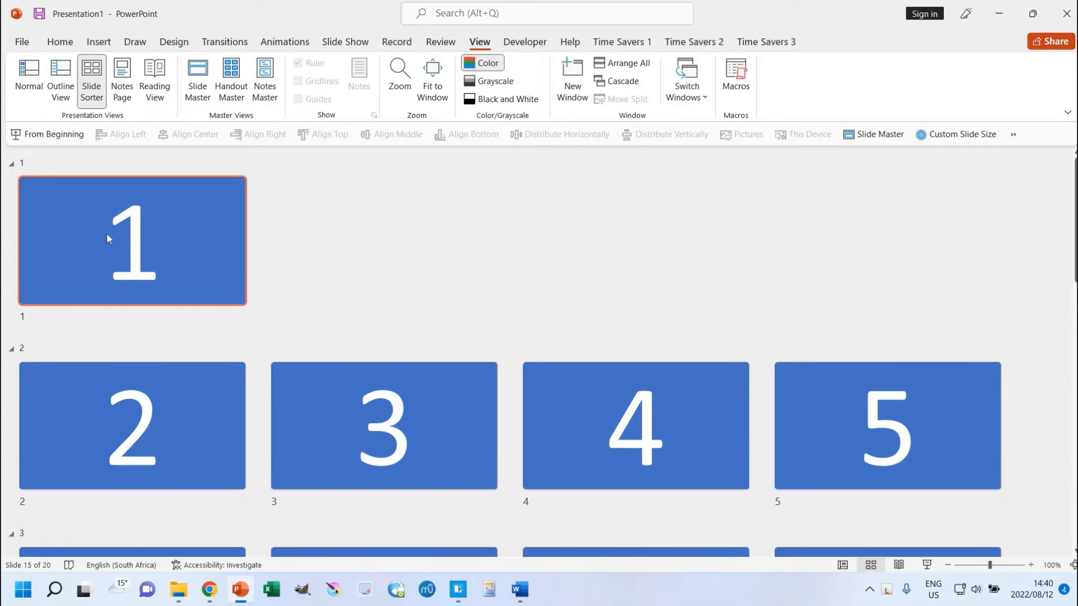
scroll(106, 234, down, 6)
scroll(27, 227, up, 3)
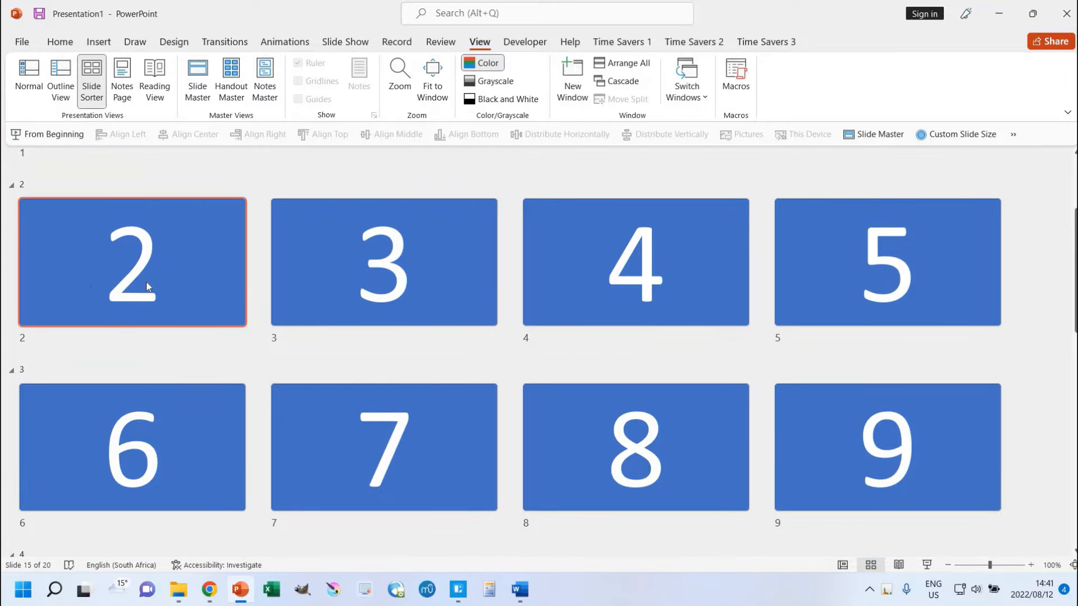
scroll(203, 303, down, 3)
scroll(201, 295, down, 6)
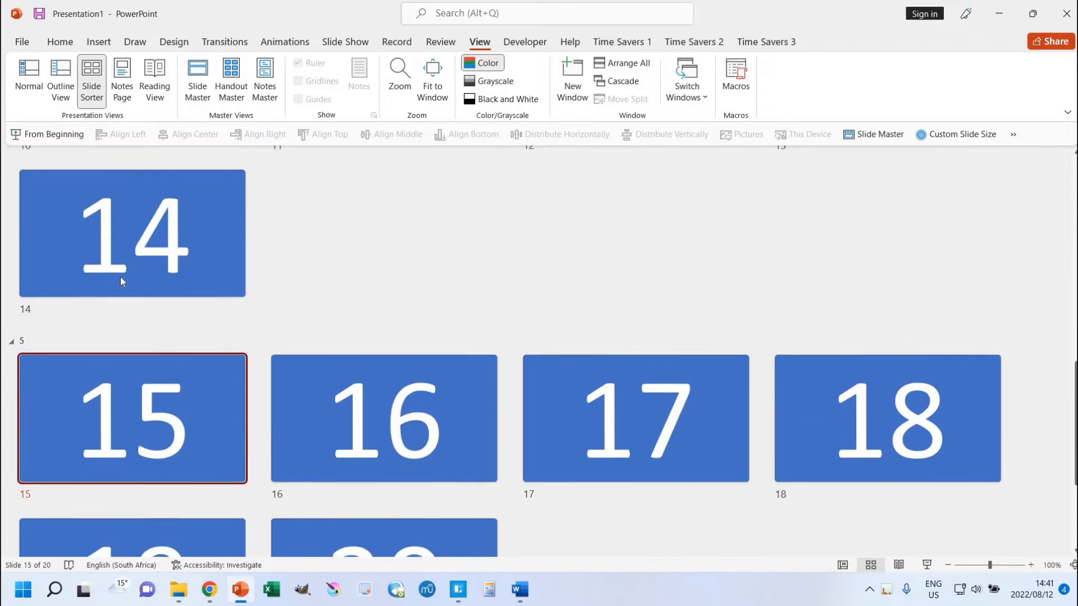
scroll(120, 278, up, 4)
scroll(178, 426, down, 6)
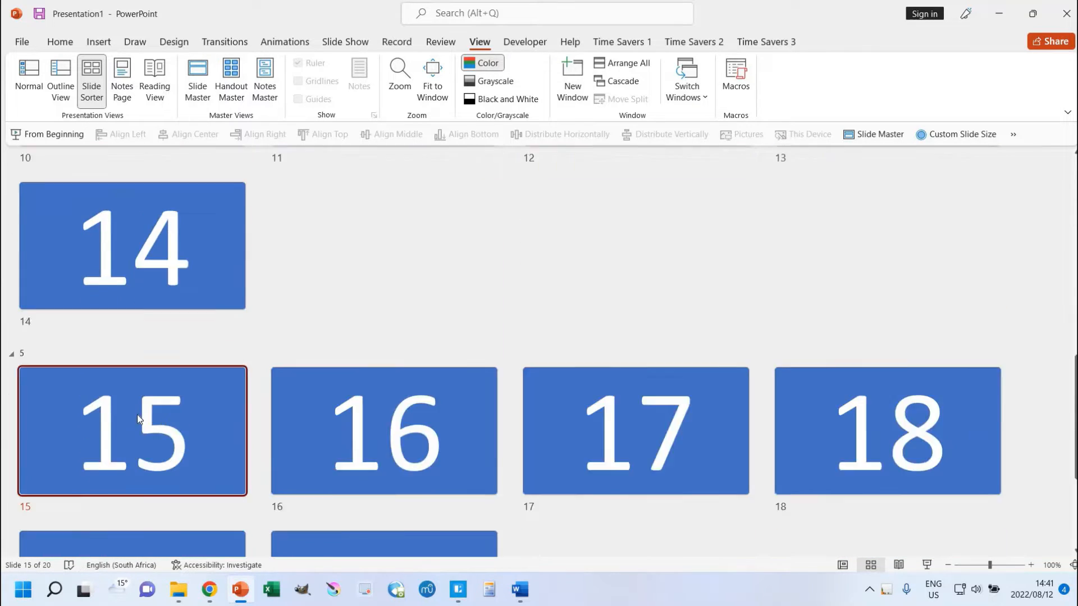
scroll(241, 396, up, 12)
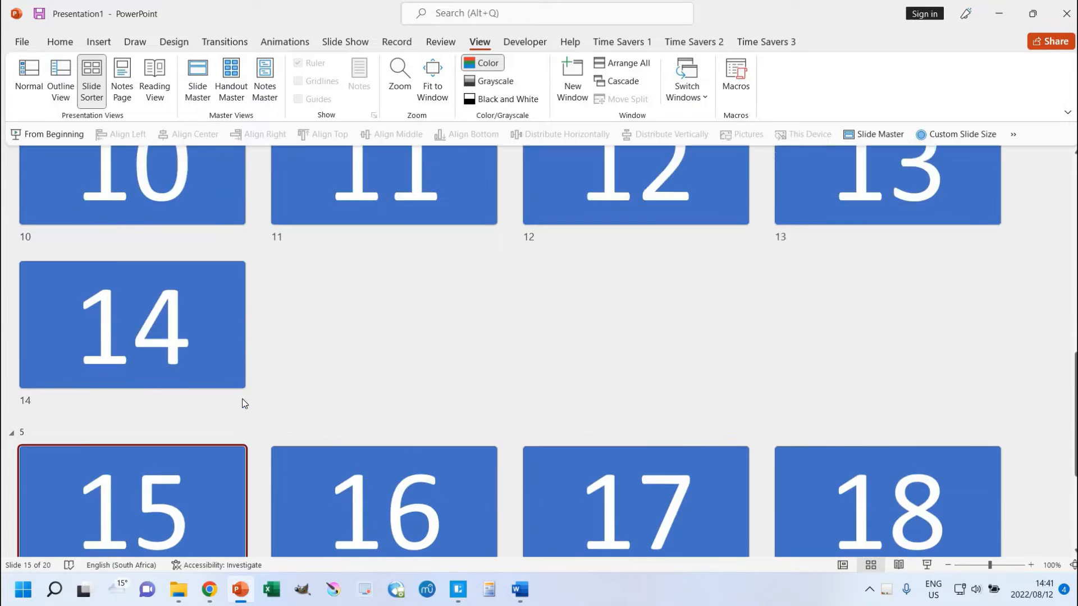
scroll(321, 326, down, 5)
scroll(321, 325, up, 5)
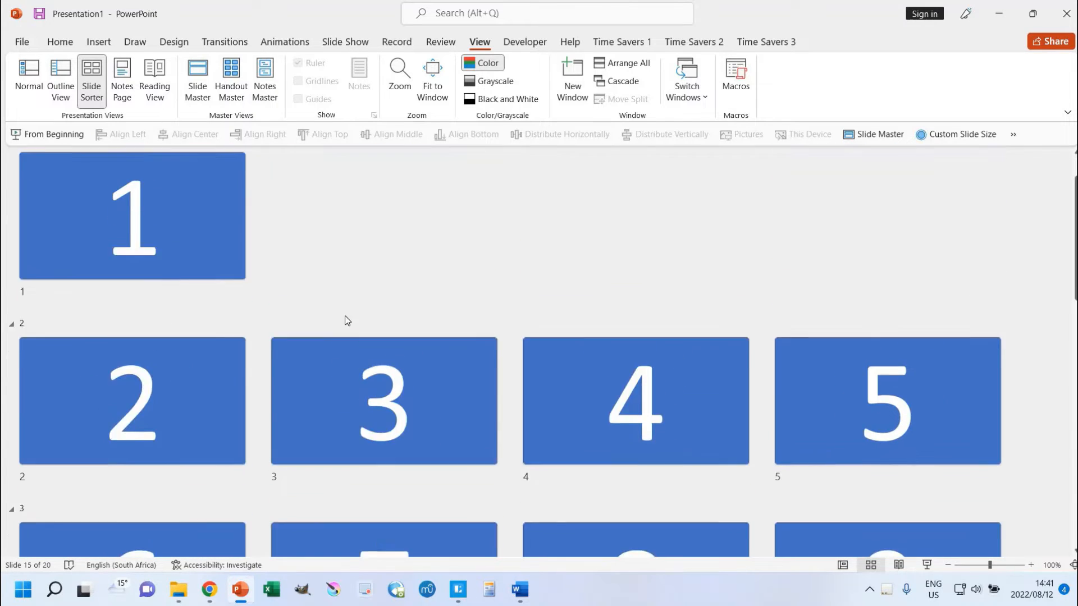
View the Reverse and Shuffle options for the section order and return to the first section
click(618, 42)
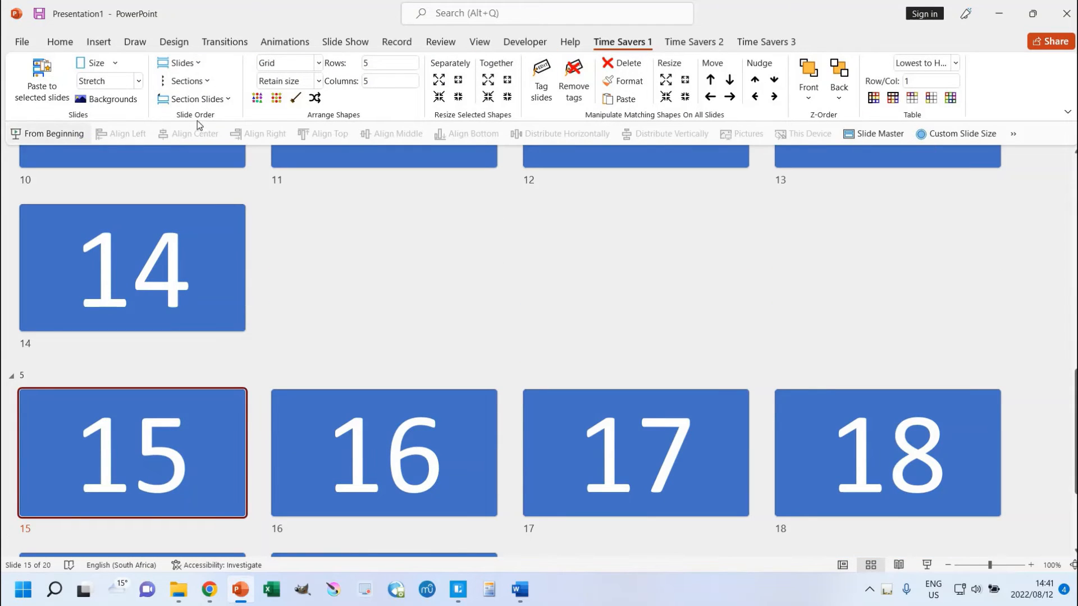
click(208, 82)
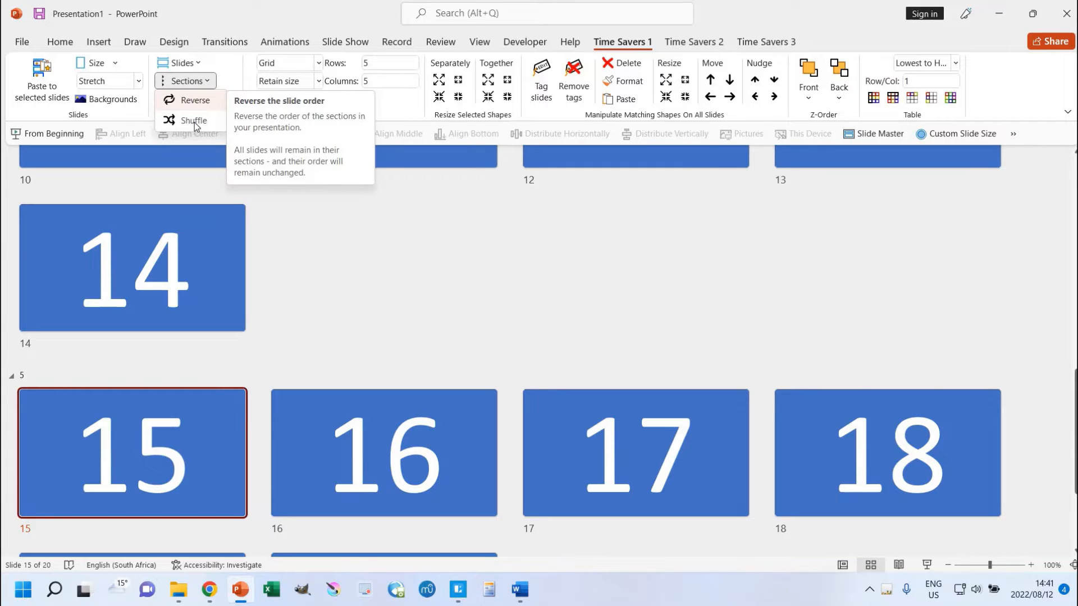
click(208, 81)
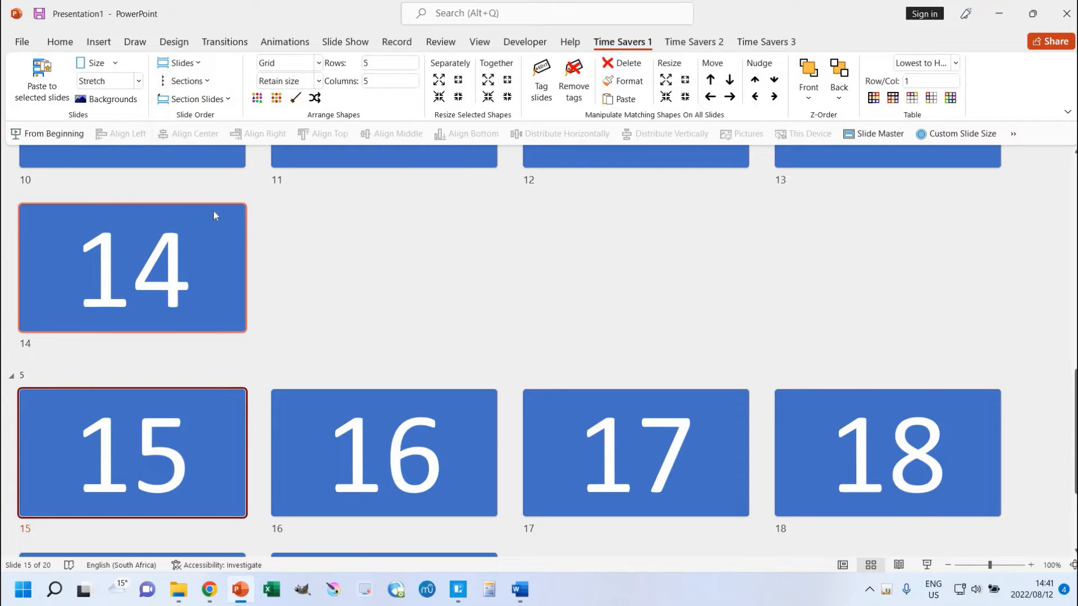
scroll(213, 212, up, 5)
scroll(213, 211, up, 1)
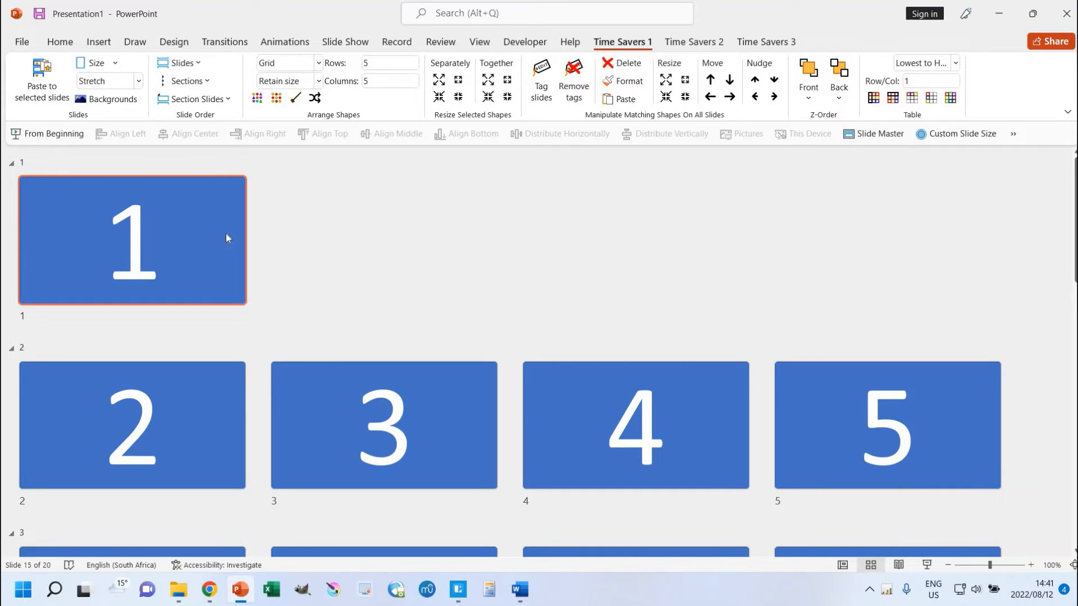
Reverse the order of the five sections across the presentation, and undo the reversal
click(185, 81)
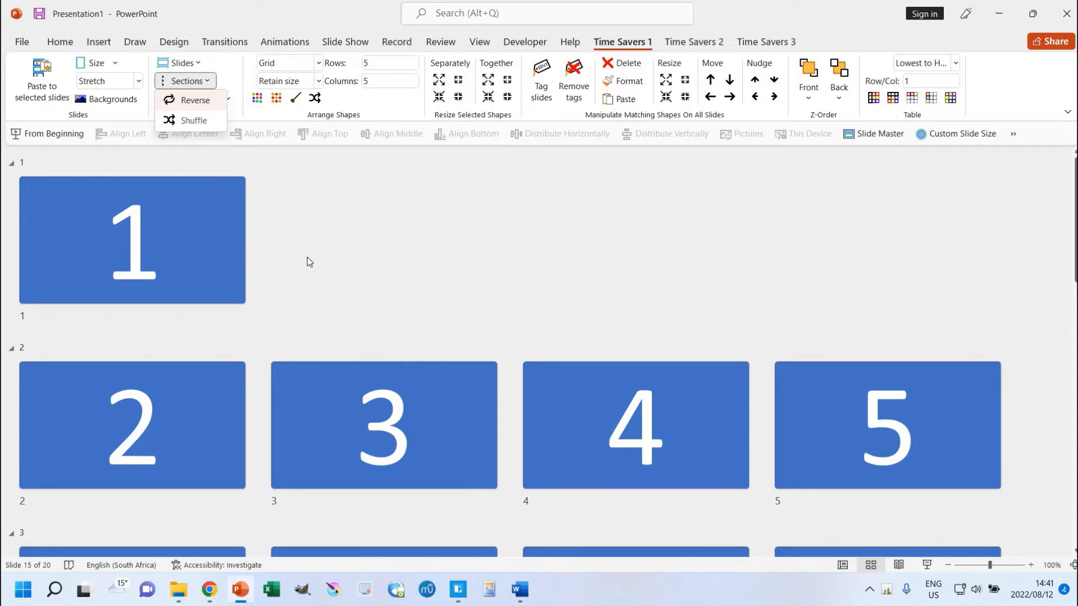
ctrl+scroll(334, 255, down, 5)
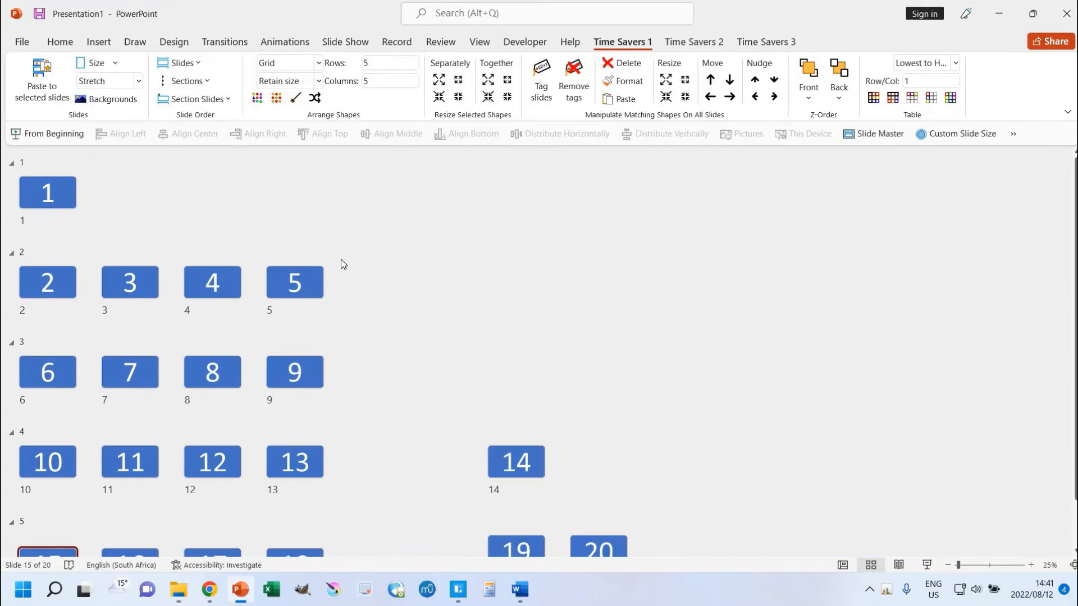
ctrl+scroll(341, 260, down, 1)
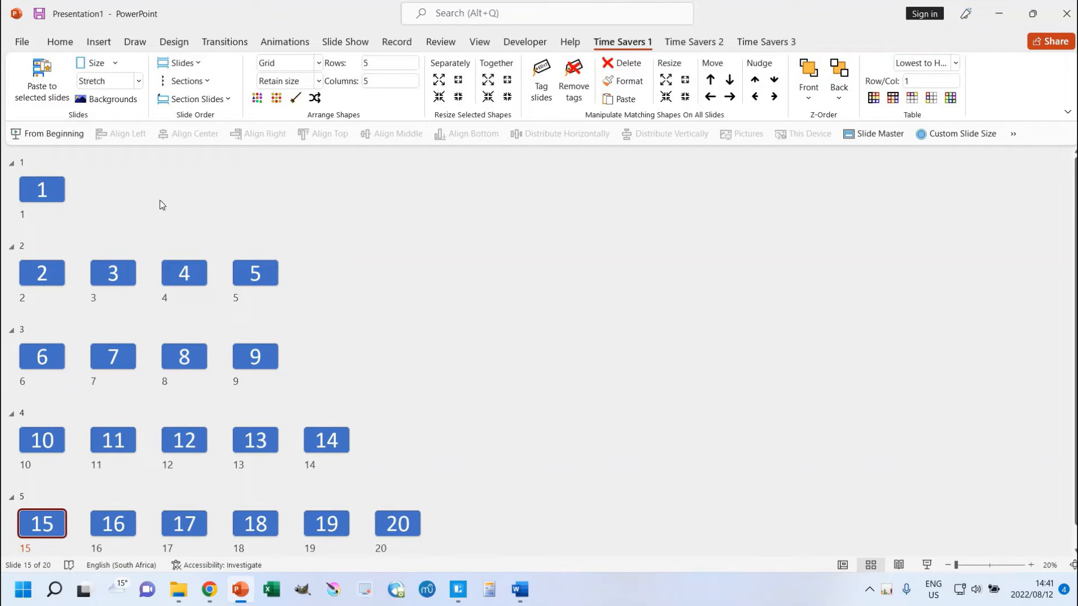
click(202, 100)
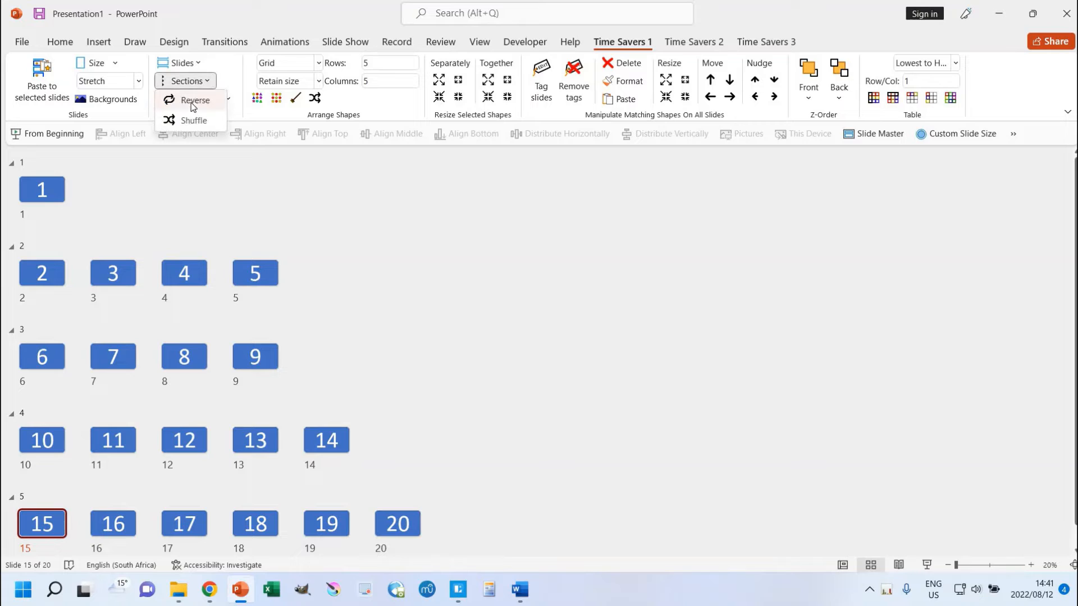
click(193, 106)
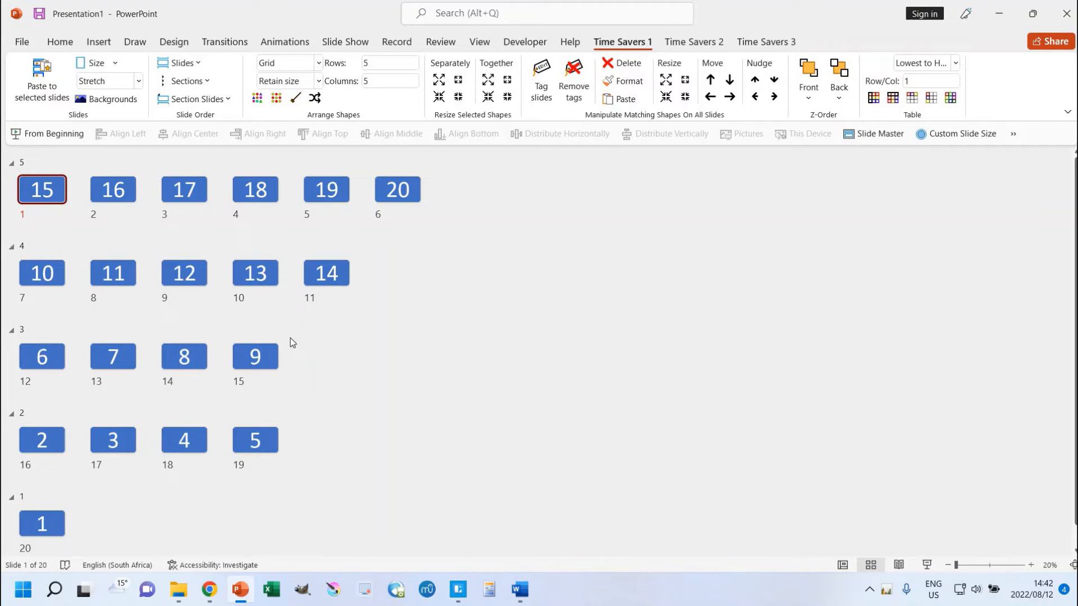
key(ctrl+z)
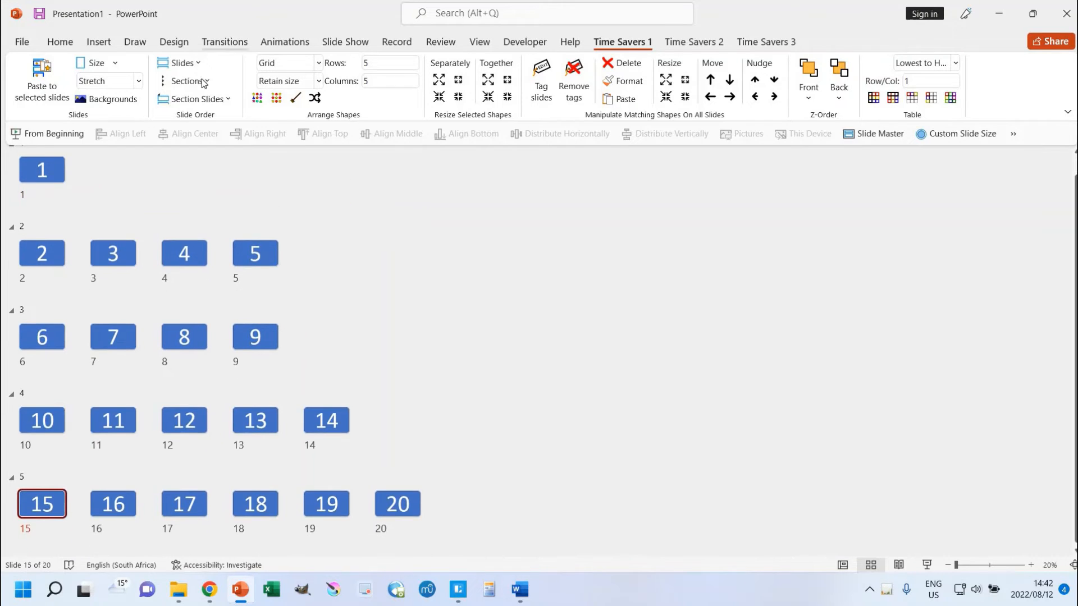
Shuffle the order of the presentation's five sections
click(203, 82)
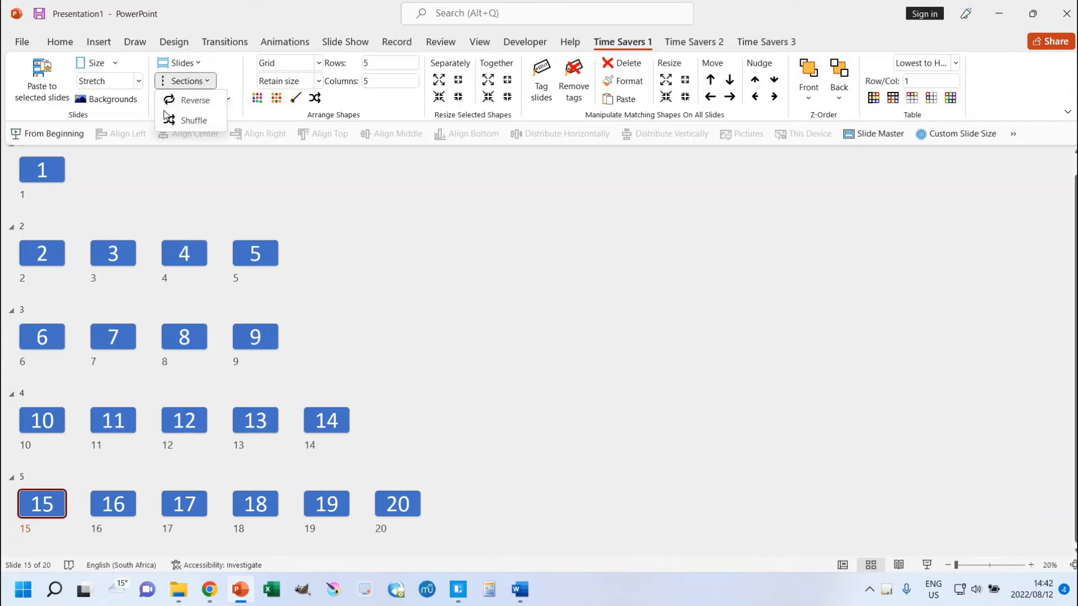
click(193, 120)
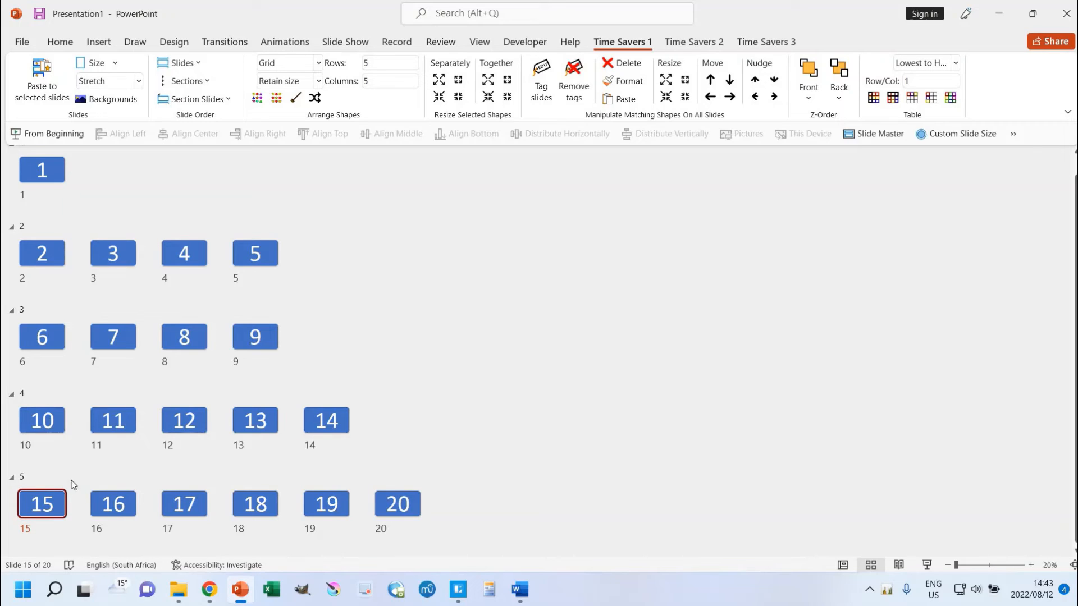
Reverse the order of the slides within section 5 only, and undo that reversal
click(228, 100)
click(204, 103)
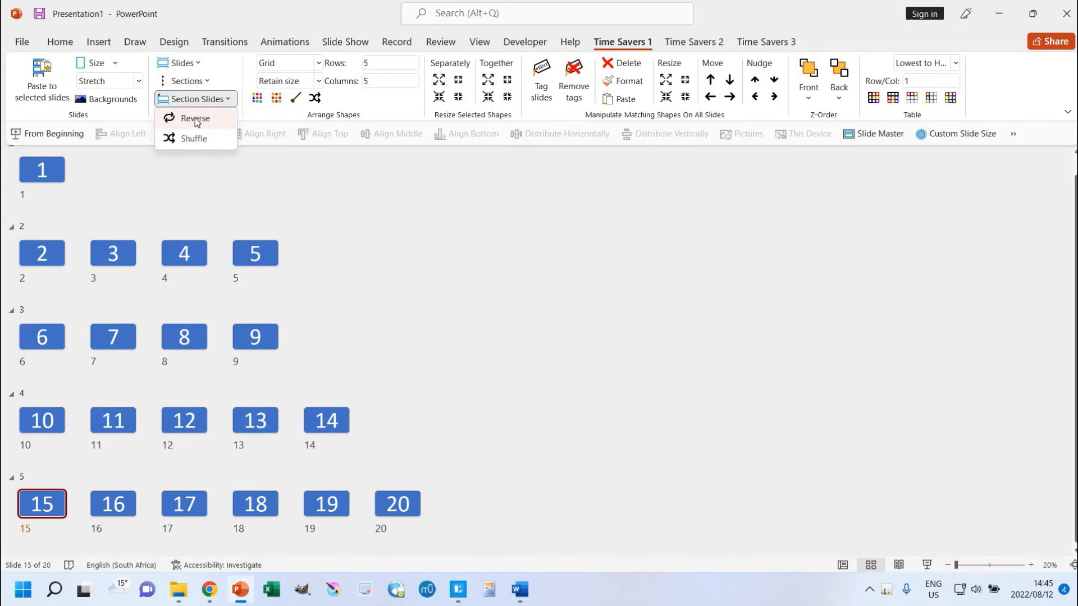
click(196, 118)
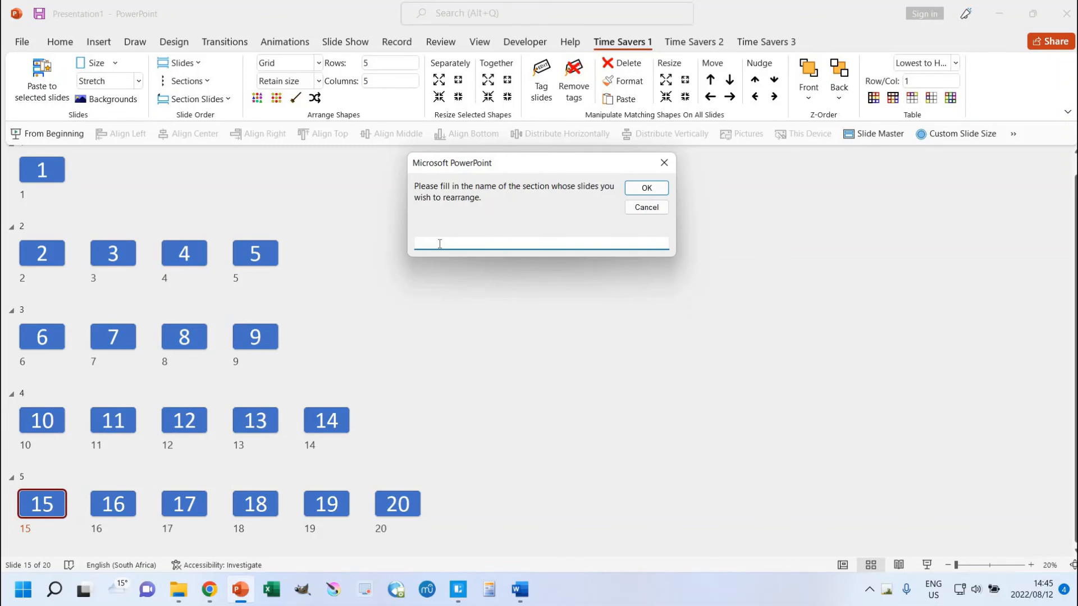
text(5)
click(645, 189)
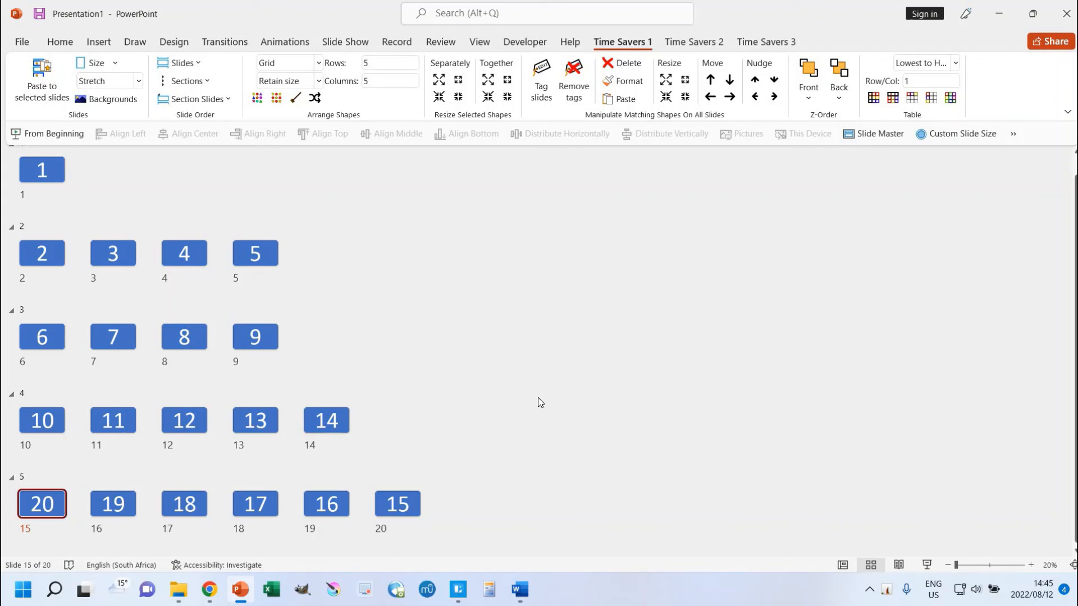
key(ctrl+z)
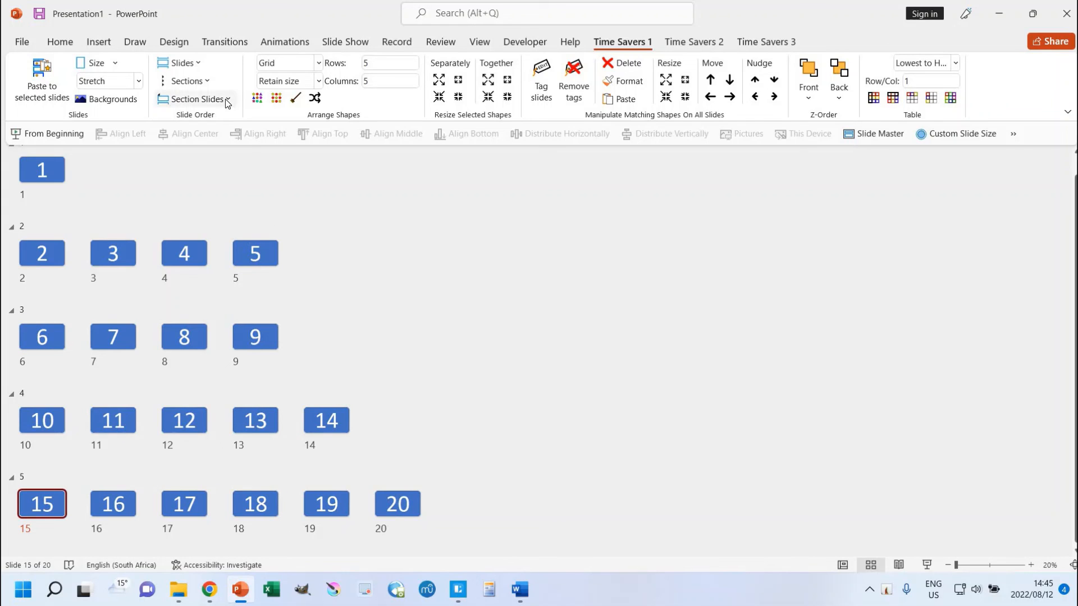
Shuffle the slides within section 5 only, leaving the order of the sections as it is
click(227, 100)
click(197, 141)
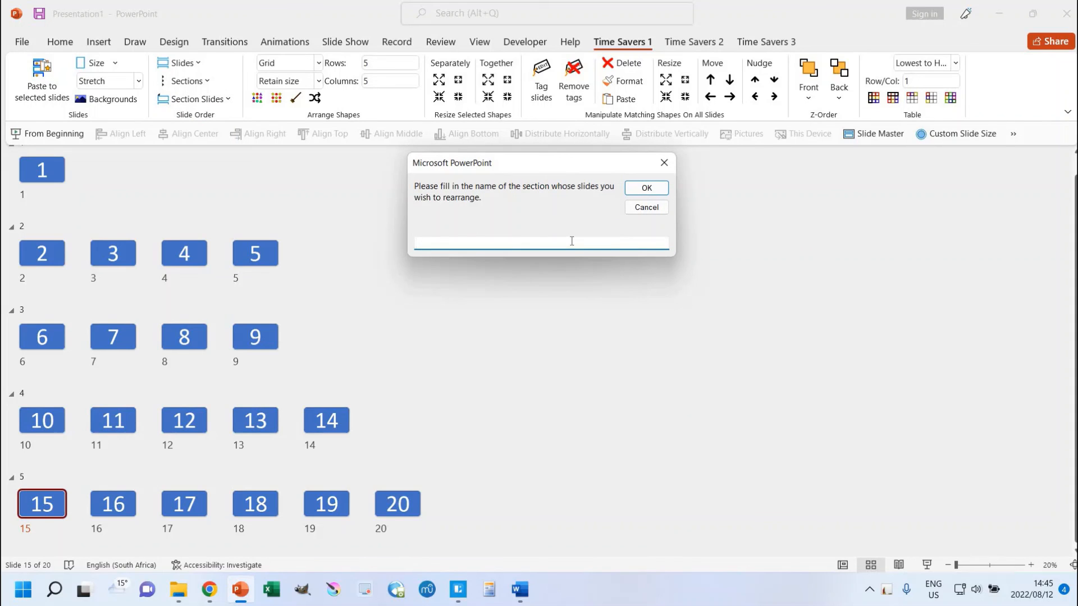
text(5)
click(647, 191)
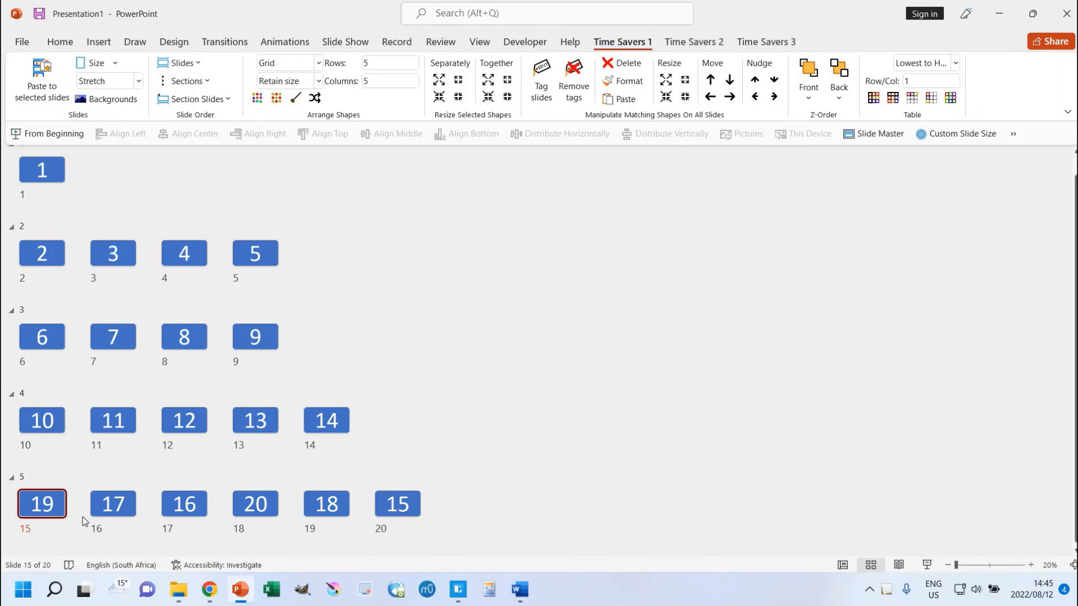